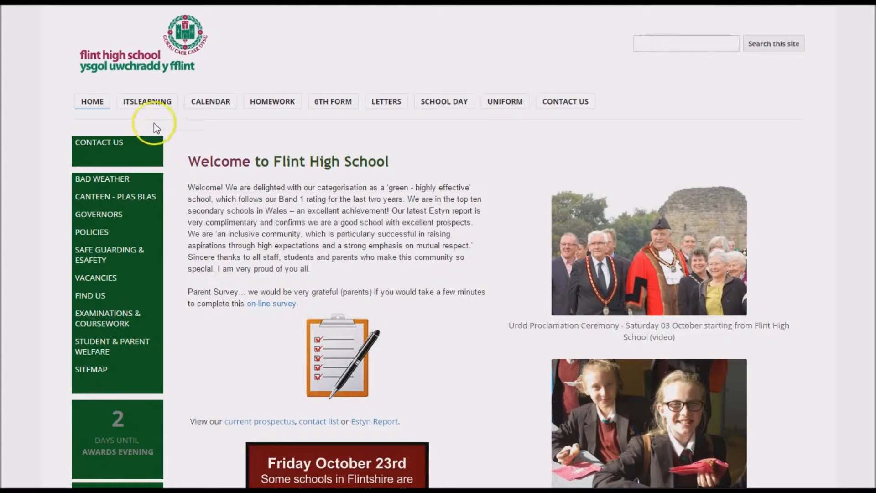
# - Open the school's itslearning login page from its website and log in with the prefilled credentials
pyautogui.click(150, 103)
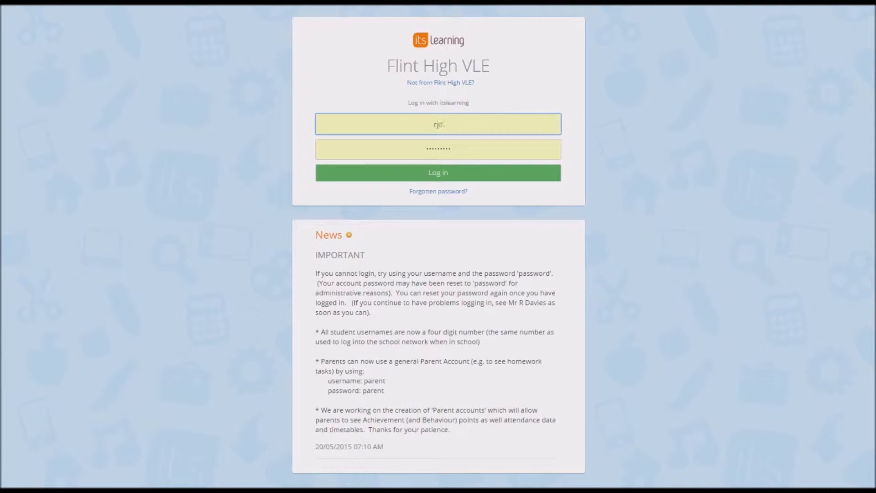
pyautogui.hotkey('ctrl', '+')
pyautogui.hotkey('ctrl', '+')
pyautogui.hotkey('ctrl', '+')
pyautogui.hotkey('ctrl', '+')
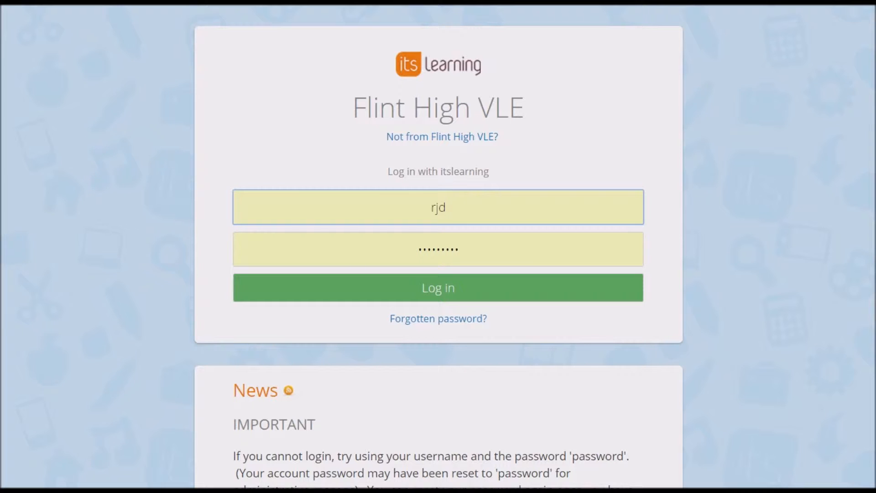
pyautogui.click(437, 296)
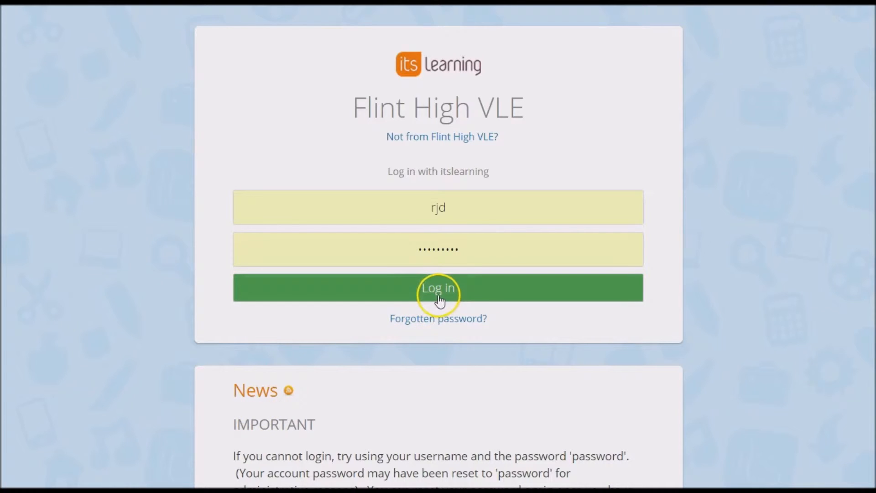
pyautogui.click(438, 289)
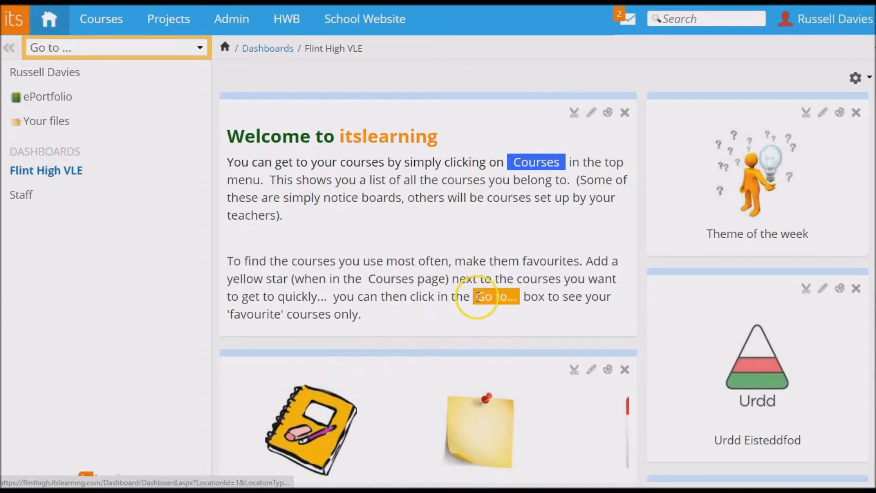
# - Open the Homework page from the dashboard and look up a teacher's latest homework tasks
pyautogui.hotkey('ctrl', '-')
pyautogui.hotkey('ctrl', '-')
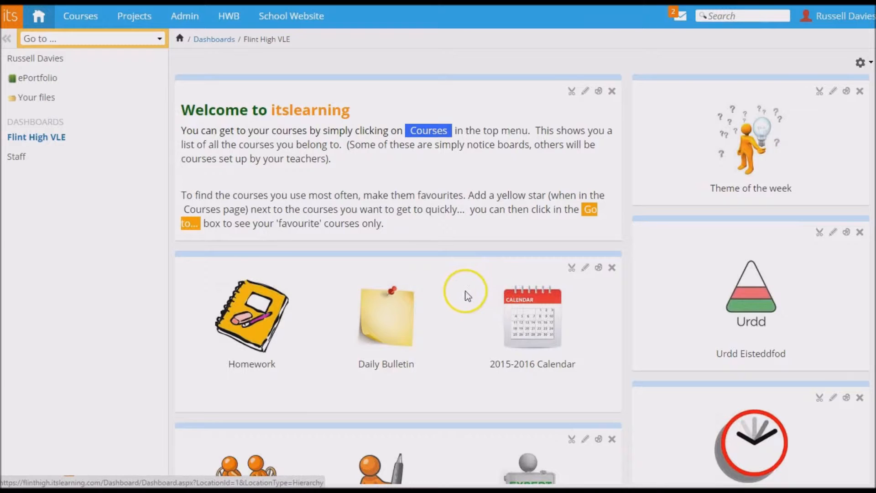
pyautogui.hotkey('ctrl', '-')
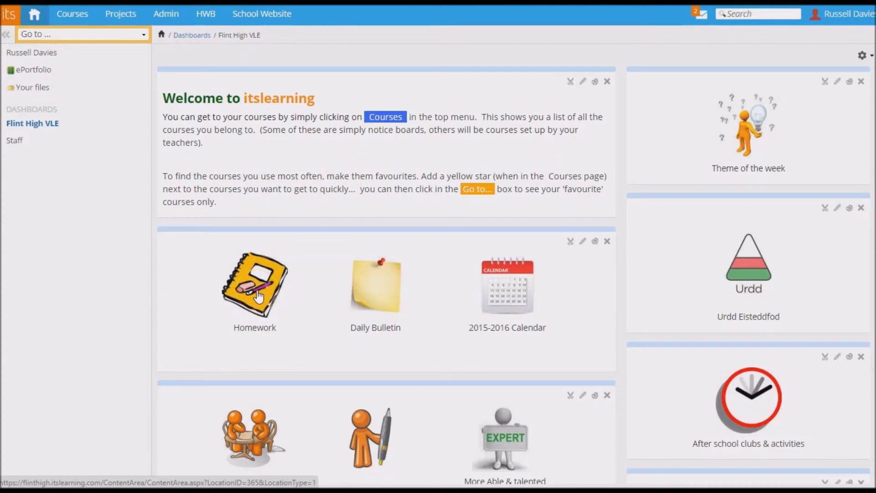
pyautogui.click(383, 299)
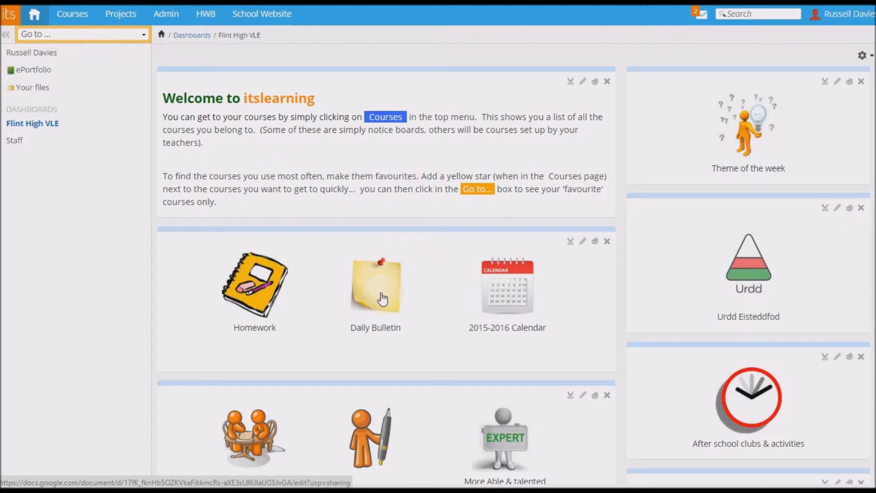
pyautogui.click(527, 265)
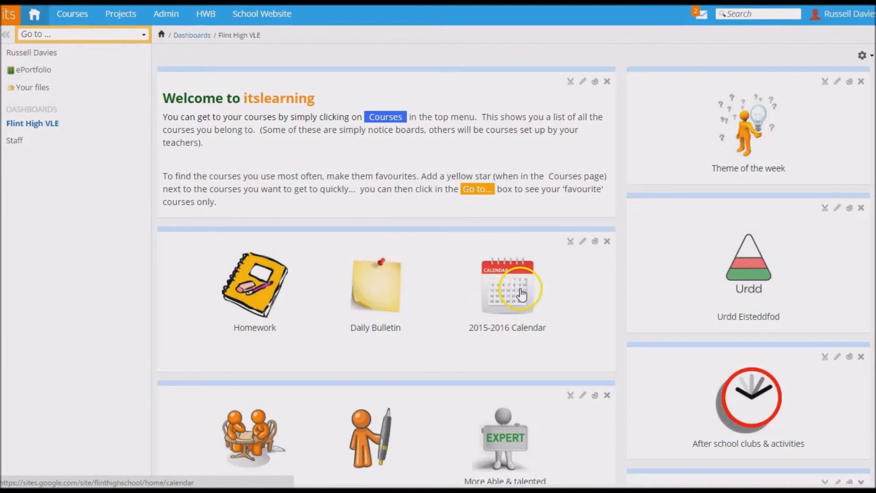
pyautogui.click(507, 295)
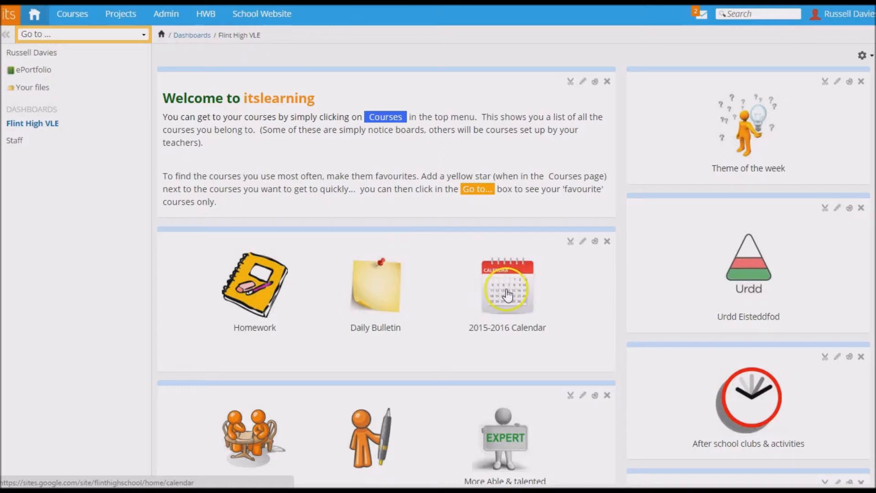
pyautogui.click(256, 295)
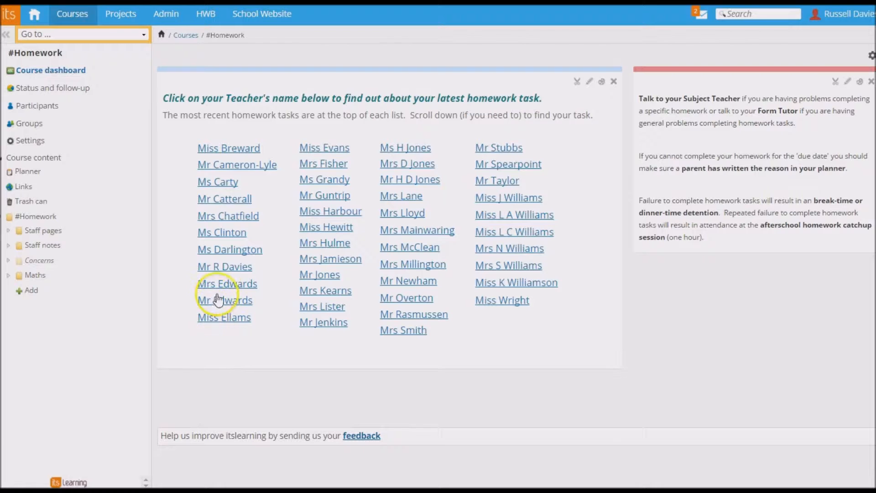
pyautogui.click(238, 152)
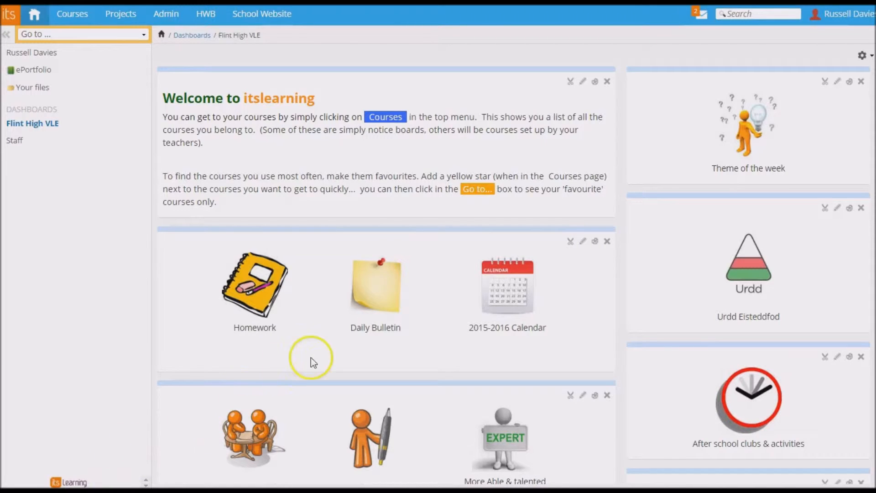
# - Open the Daily Bulletin from the dashboard and read through the notices for the current and earlier days
pyautogui.click(384, 297)
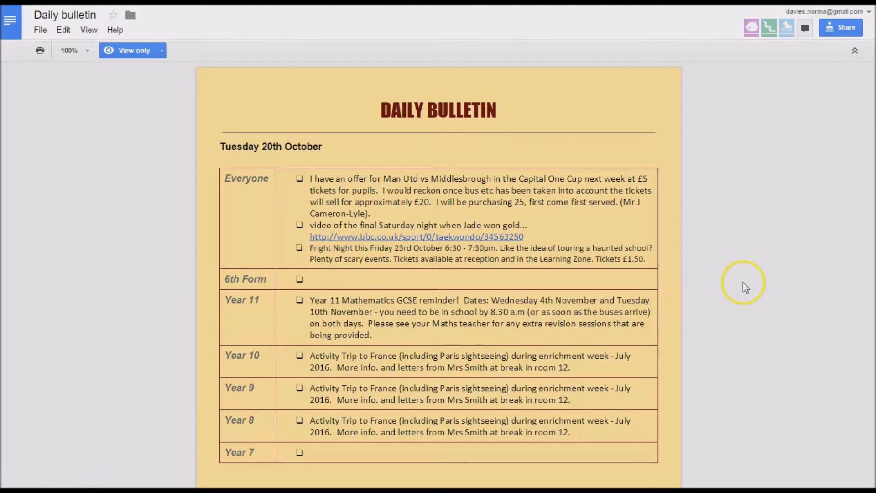
pyautogui.scroll(-7, 742, 282)
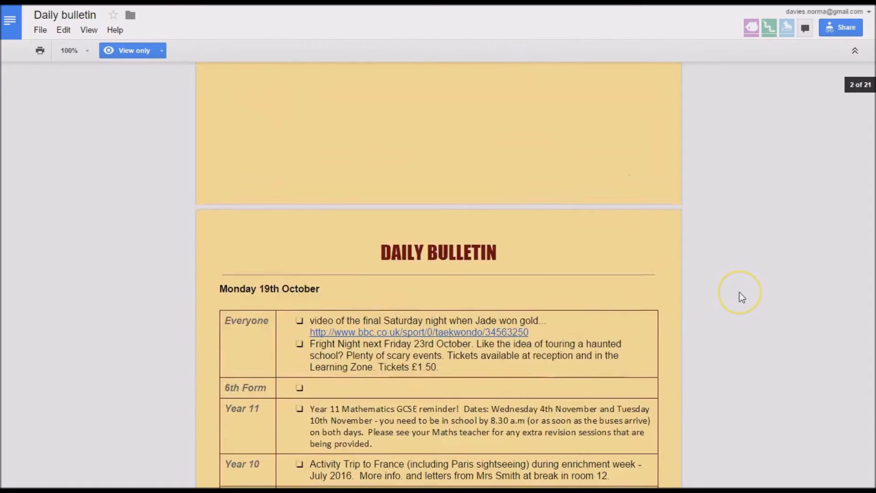
pyautogui.scroll(-10, 740, 294)
pyautogui.scroll(-12, 741, 299)
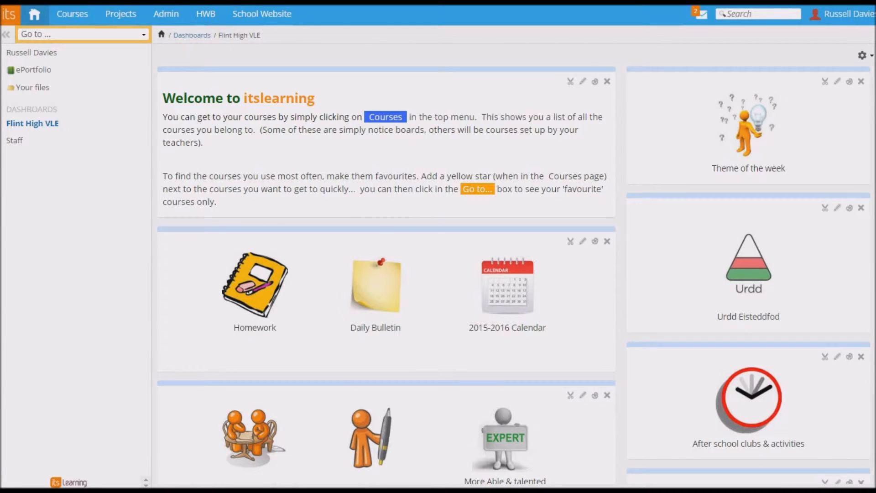
# - Open the 2015-2016 Calendar and browse the school events month by month up to January 2016 and back
pyautogui.click(507, 298)
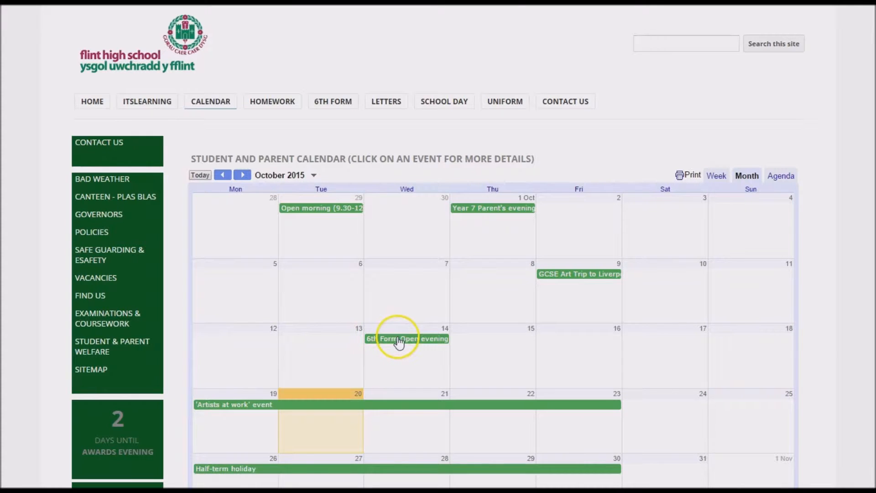
pyautogui.click(242, 175)
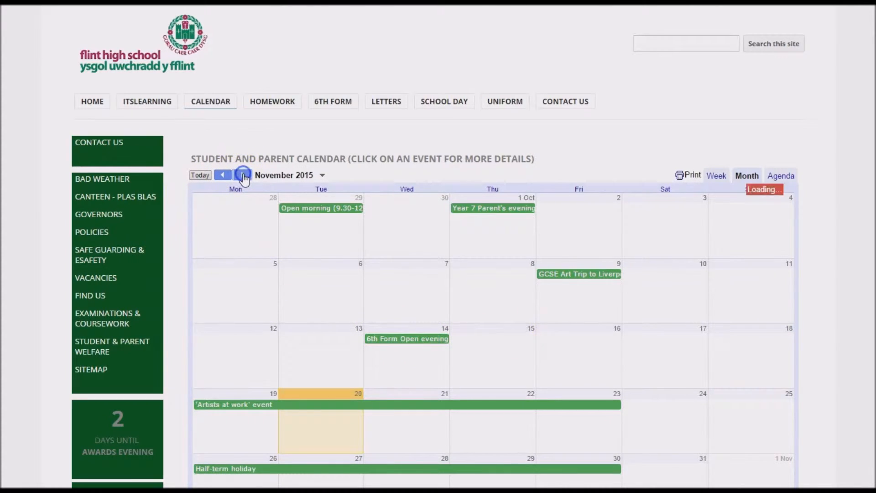
pyautogui.click(242, 175)
pyautogui.click(242, 175)
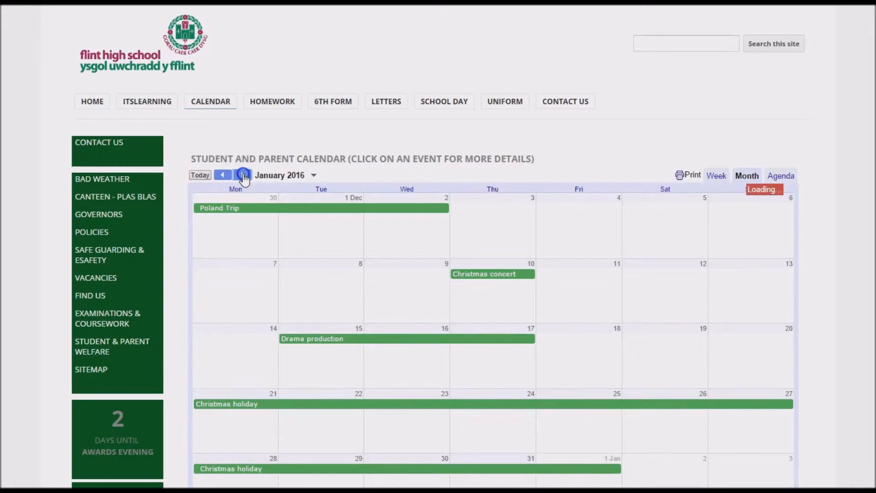
pyautogui.click(223, 176)
pyautogui.click(222, 175)
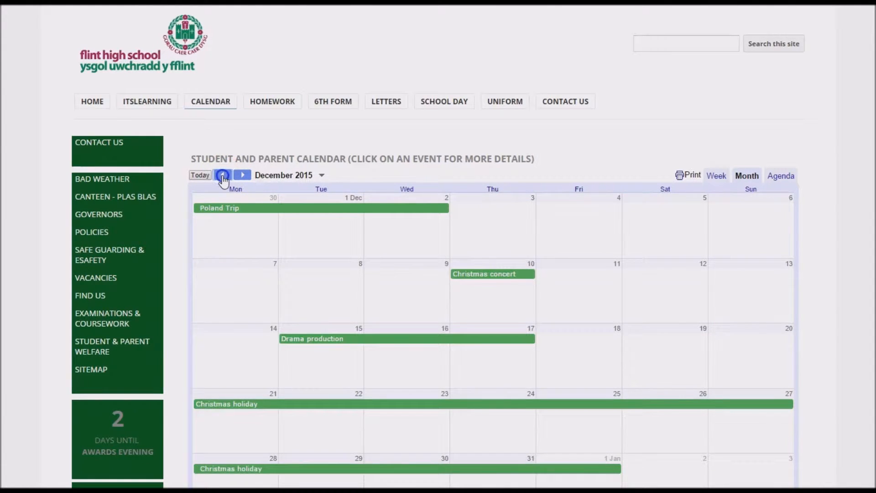
pyautogui.click(223, 175)
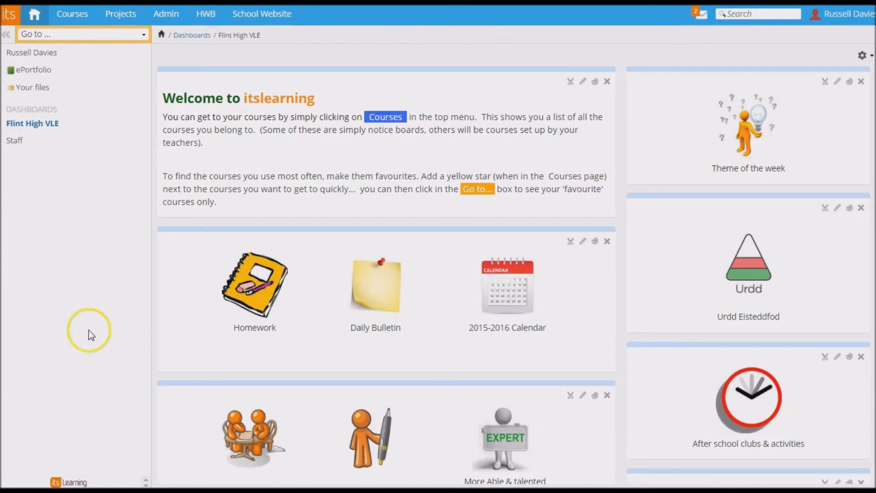
# - Open the list of all courses and display the favourite courses in the Go to list for comparison
pyautogui.click(77, 15)
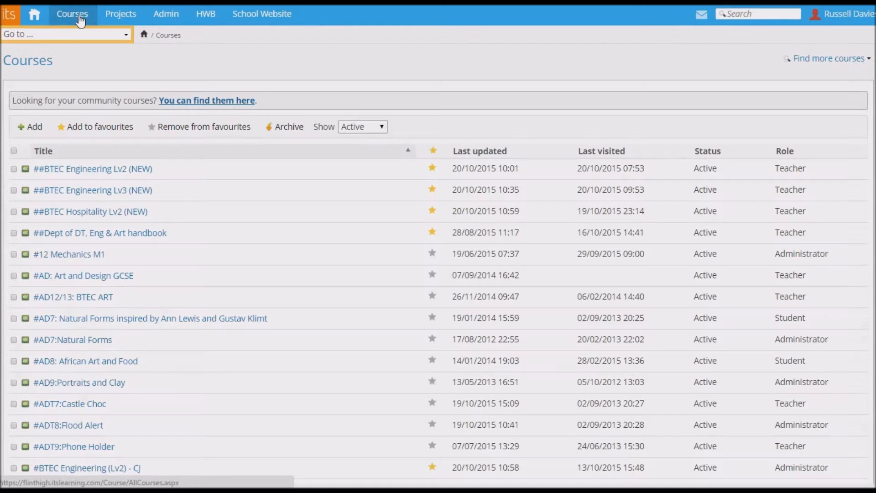
pyautogui.click(61, 34)
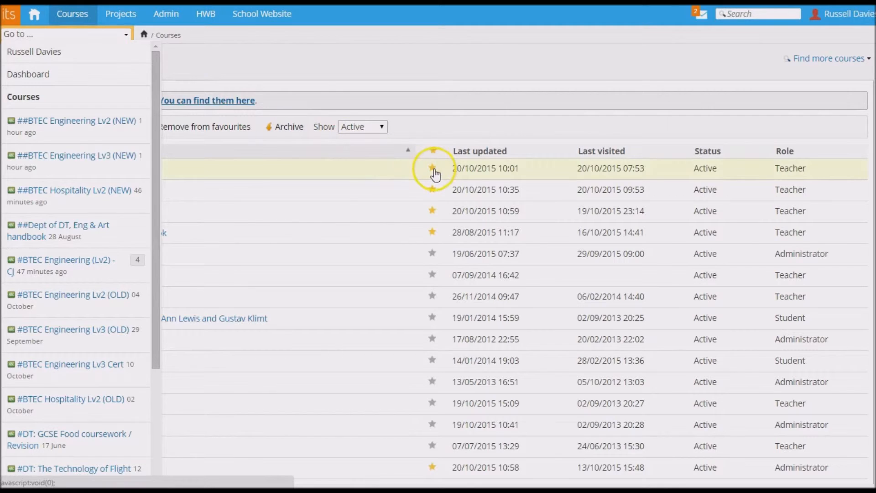
pyautogui.click(432, 206)
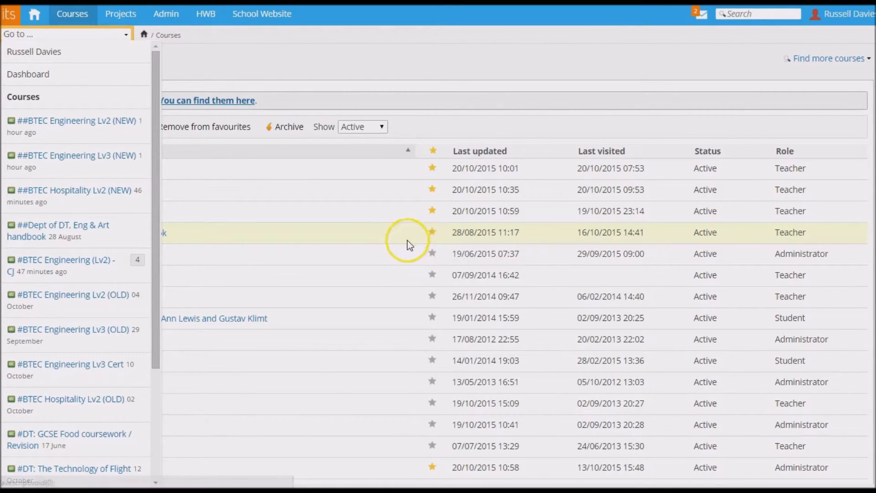
pyautogui.click(337, 232)
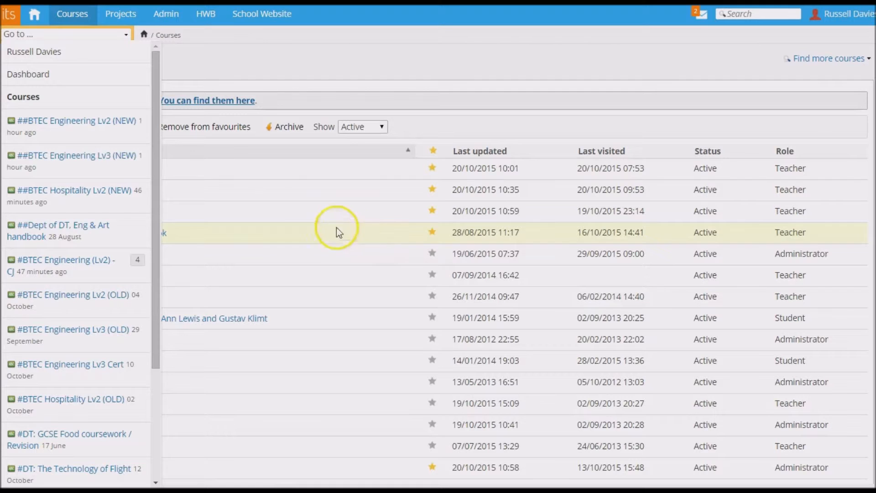
# - Open the ##BTEC Hospitality Lv2 (NEW) course and examine its unit tasks, deadlines and links to previous Google Docs
pyautogui.click(72, 195)
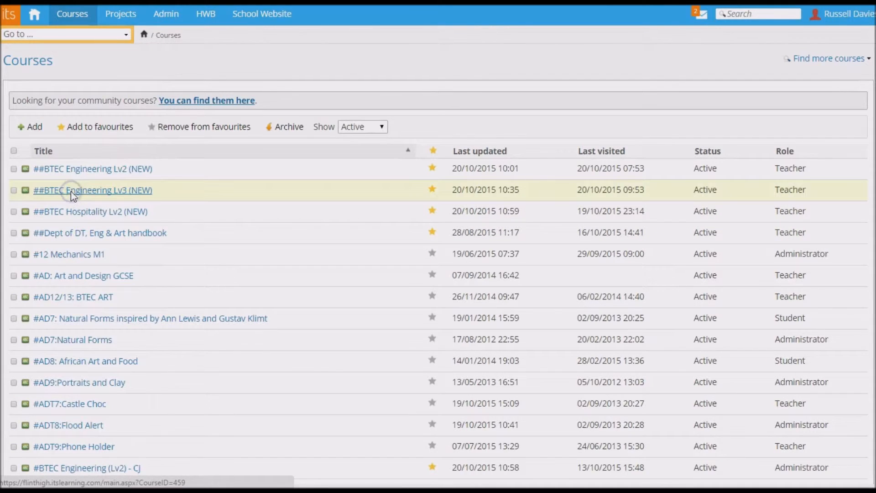
pyautogui.click(117, 198)
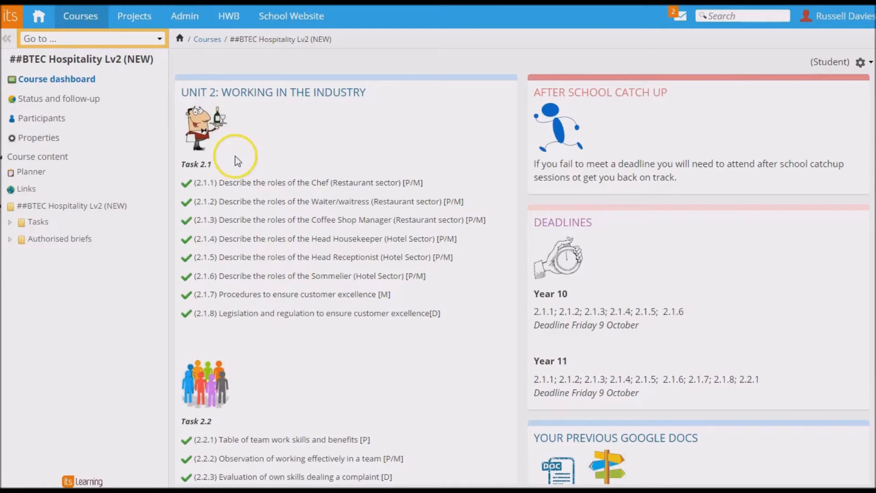
pyautogui.scroll(-3, 238, 182)
pyautogui.scroll(-4, 238, 182)
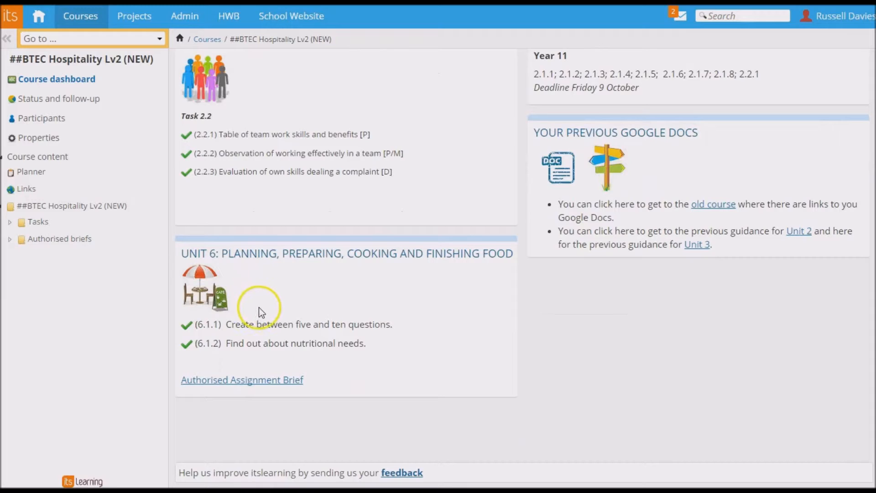
pyautogui.scroll(7, 260, 310)
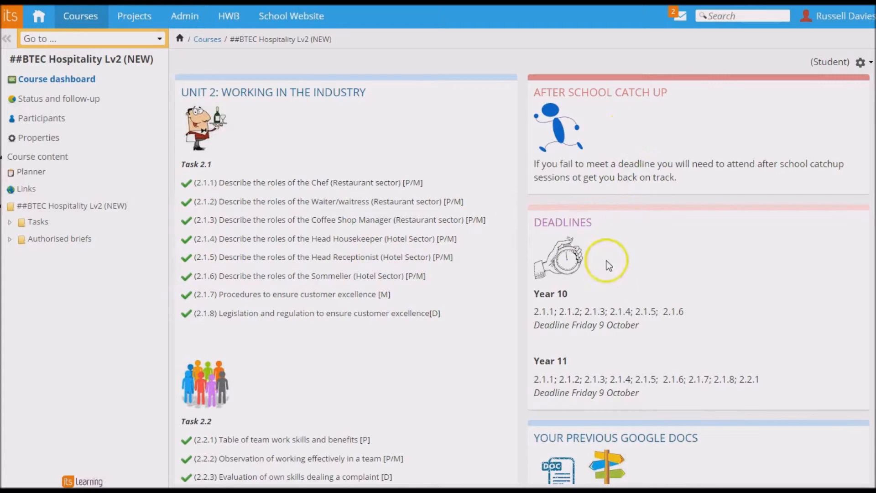
pyautogui.scroll(-4, 457, 325)
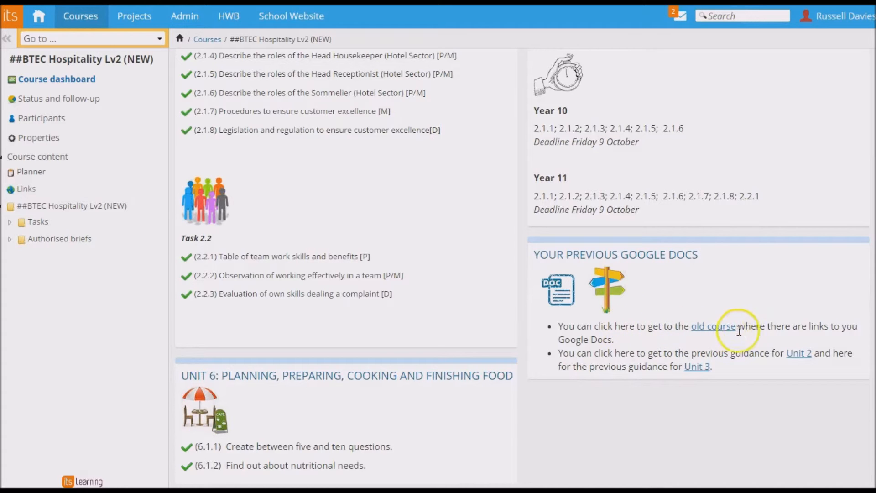
pyautogui.scroll(4, 314, 312)
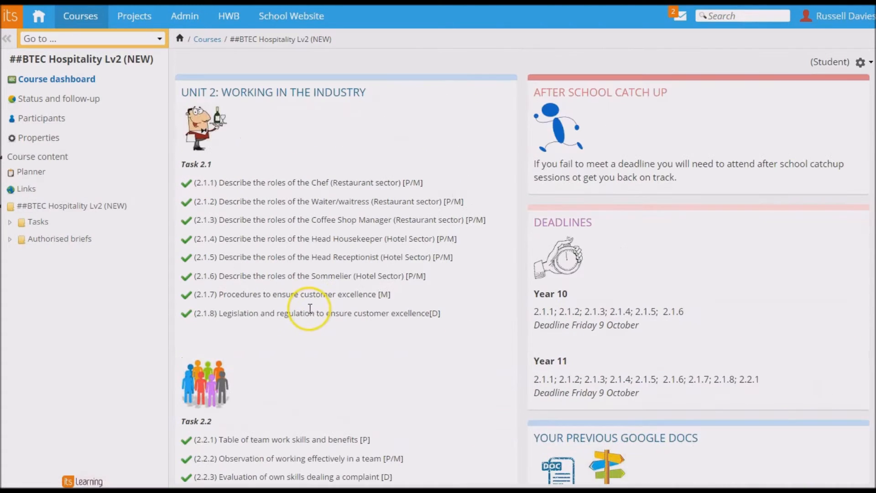
# - Open the 2.1.1 (P/M) assignment and its answer form, and examine the text area and the submit and draft options
pyautogui.click(187, 190)
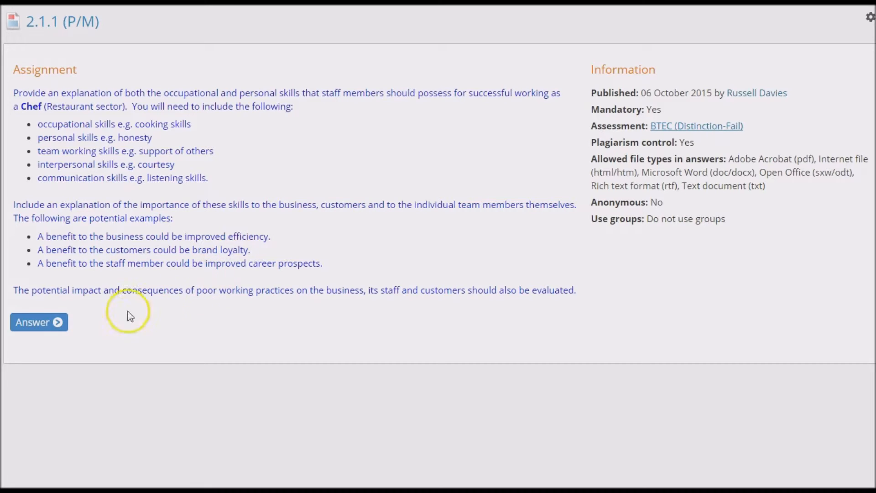
pyautogui.click(51, 323)
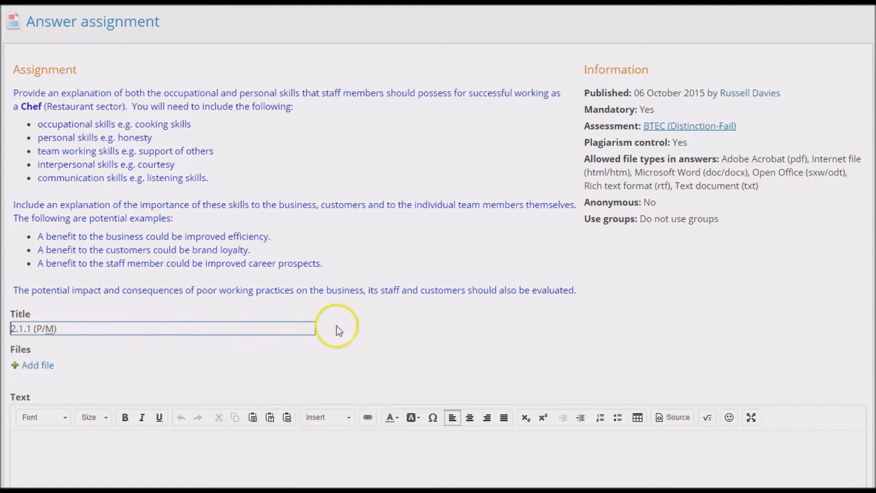
pyautogui.scroll(-3, 387, 325)
pyautogui.click(138, 341)
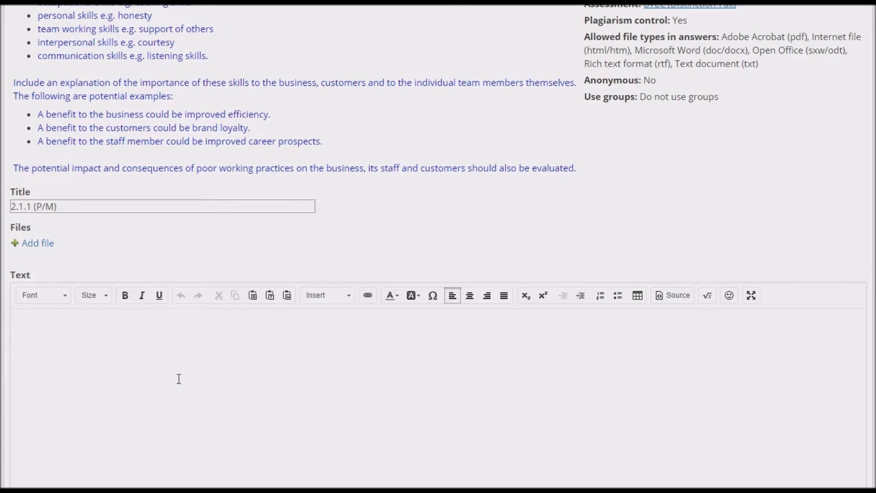
pyautogui.click(121, 350)
pyautogui.scroll(-2, 174, 385)
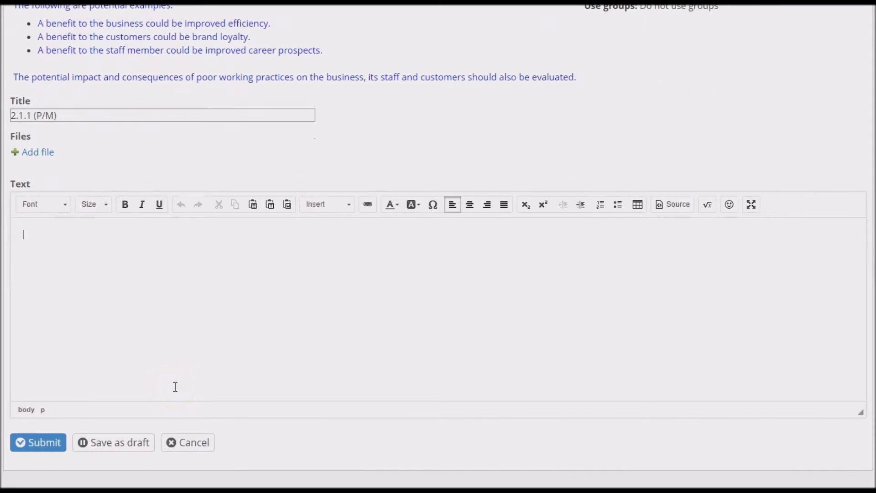
pyautogui.click(45, 449)
pyautogui.click(116, 448)
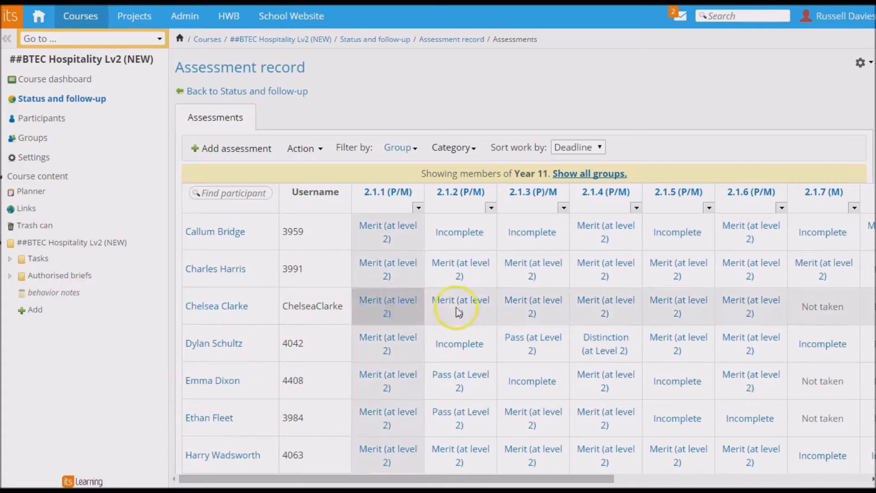
pyautogui.click(337, 351)
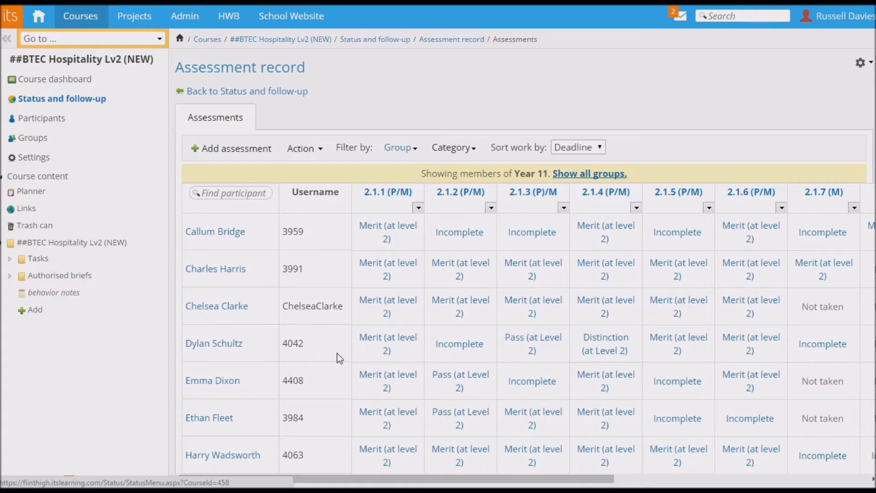
# - Open the first listed student's 2.1.1 (P/M) result from the assessment record and read through the submitted answer and its plagiarism result
pyautogui.click(322, 372)
pyautogui.click(219, 417)
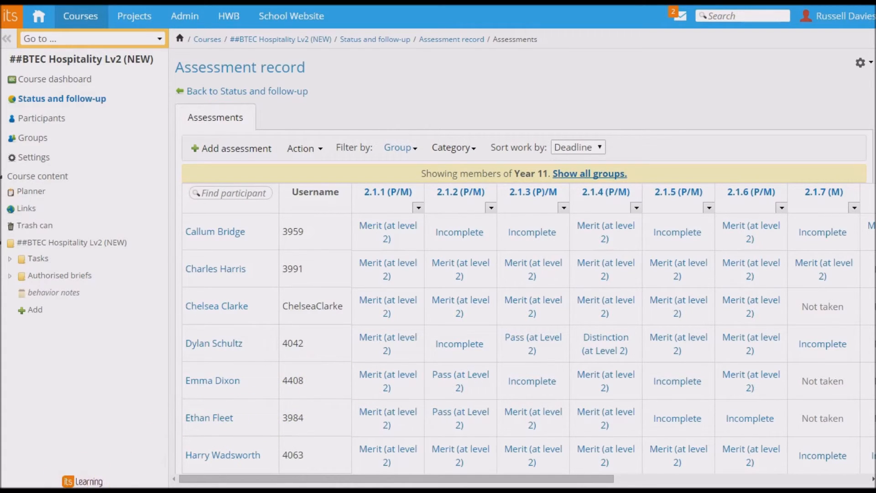
pyautogui.click(386, 228)
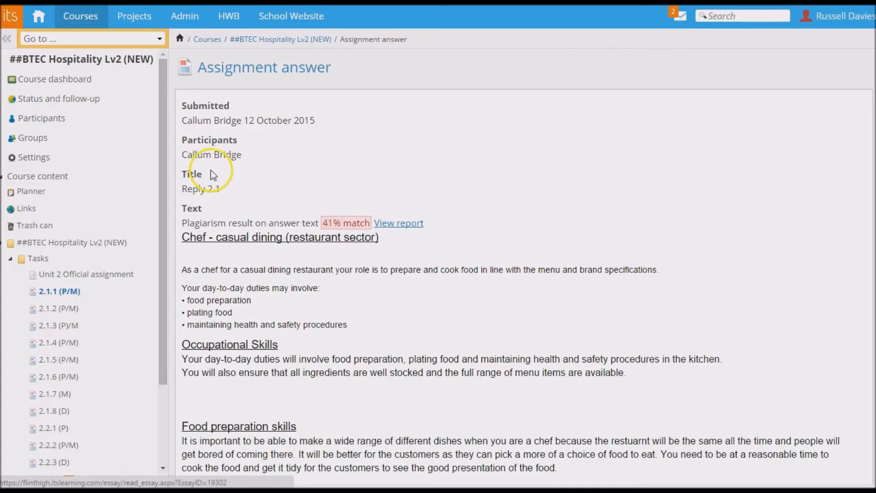
pyautogui.scroll(-1, 249, 185)
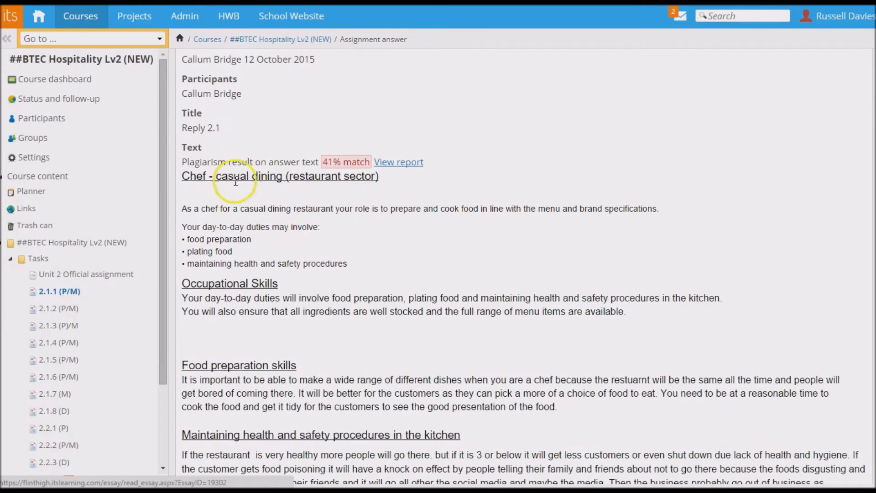
pyautogui.scroll(-1, 307, 352)
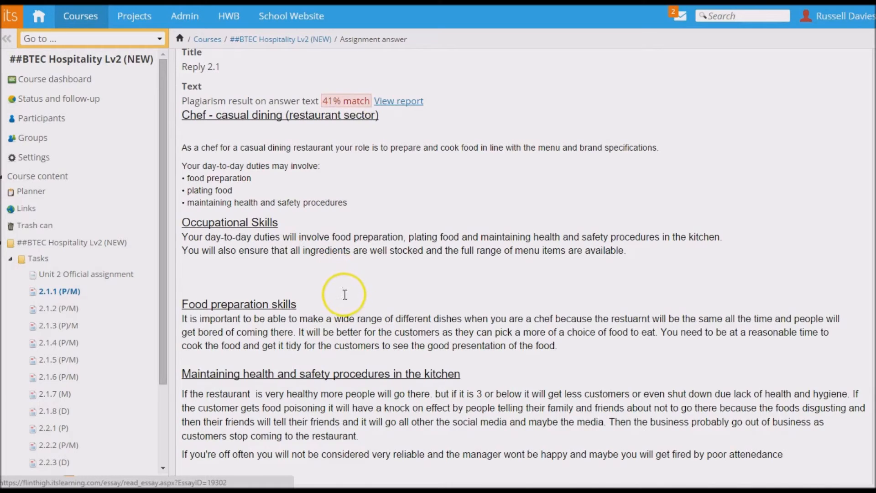
pyautogui.scroll(-5, 343, 297)
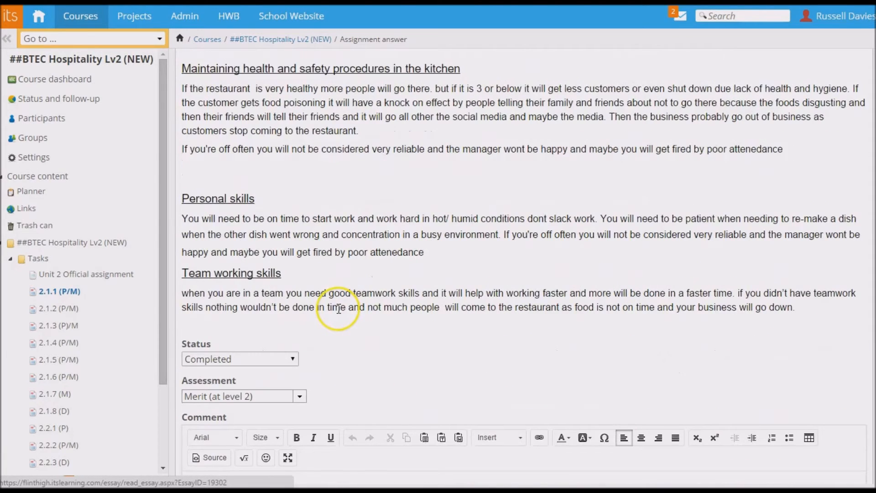
# - Examine the status, assessment grade and dated teacher comments below the submitted 2.1.1 (P/M) answer
pyautogui.scroll(-2, 338, 309)
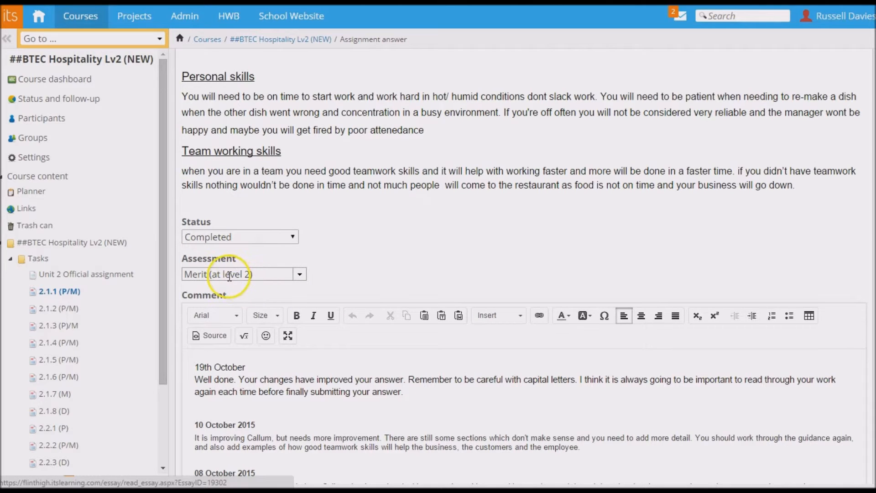
pyautogui.scroll(-2, 321, 274)
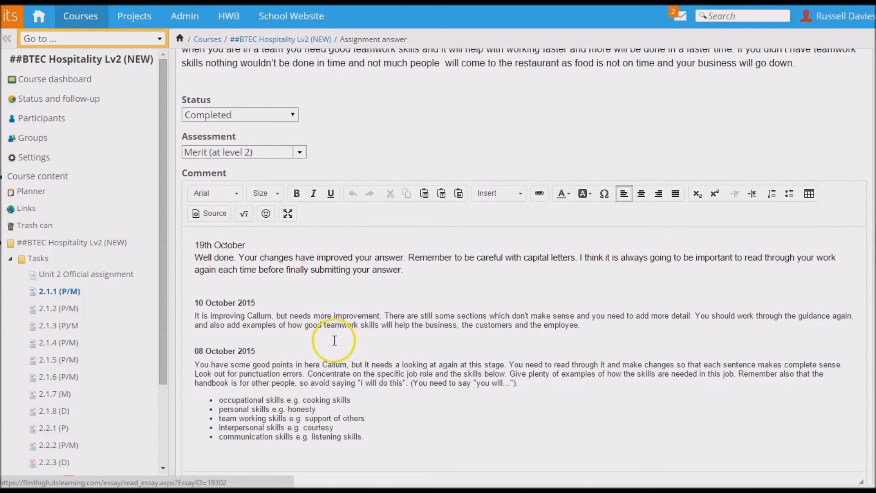
pyautogui.scroll(-2, 334, 340)
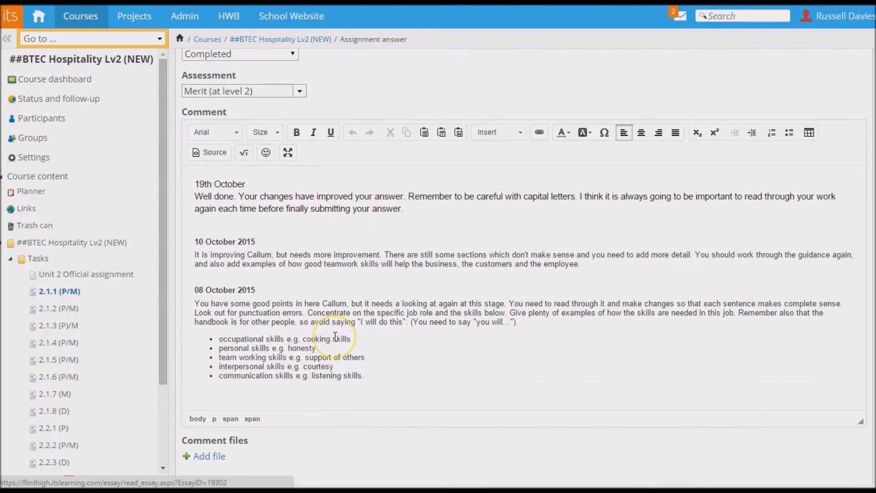
pyautogui.scroll(3, 335, 337)
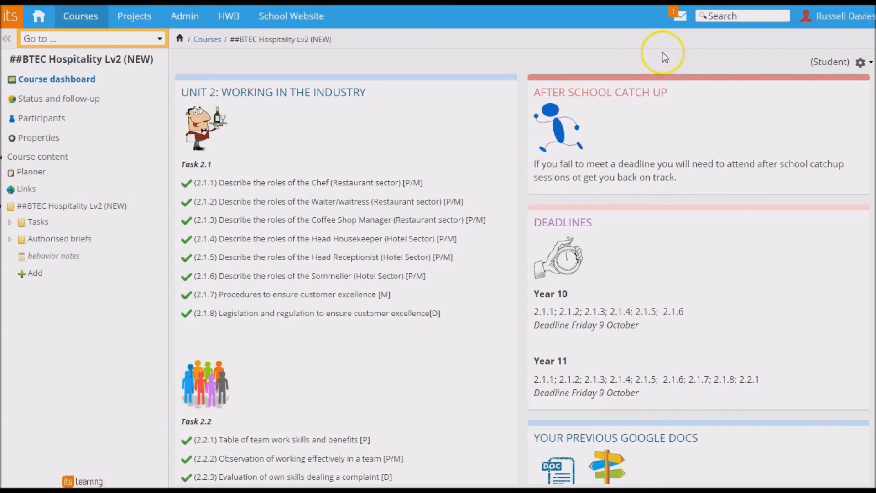
# - Open the internal messages Inbox to view the received messages and return to the home page
pyautogui.click(680, 24)
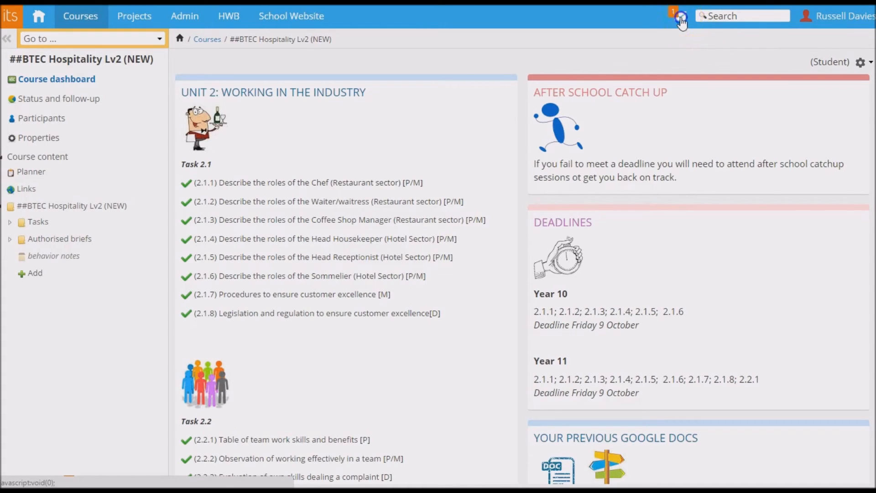
pyautogui.click(576, 47)
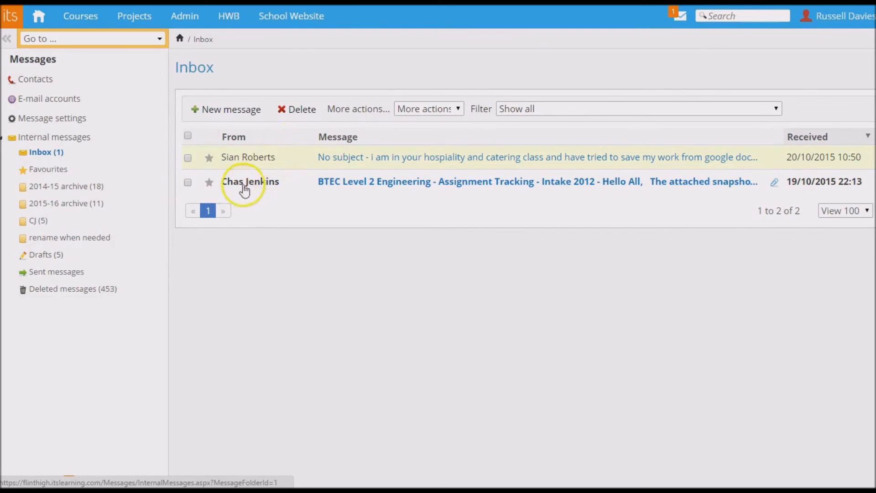
pyautogui.click(40, 19)
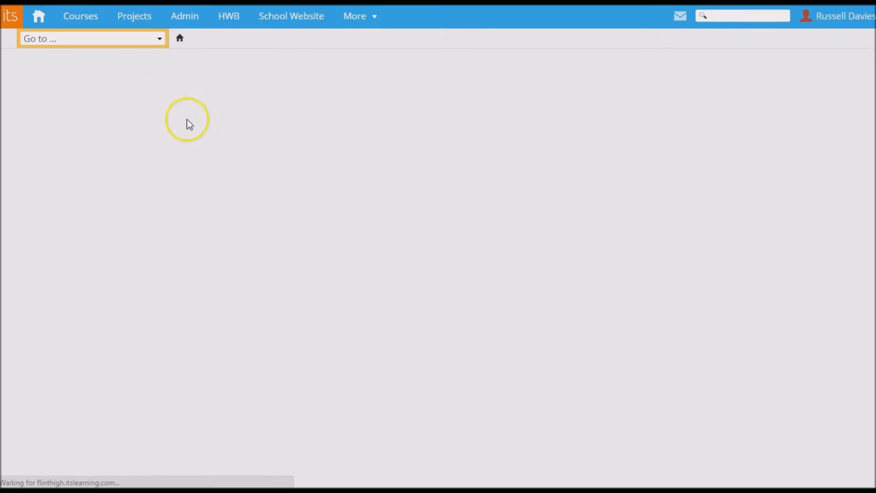